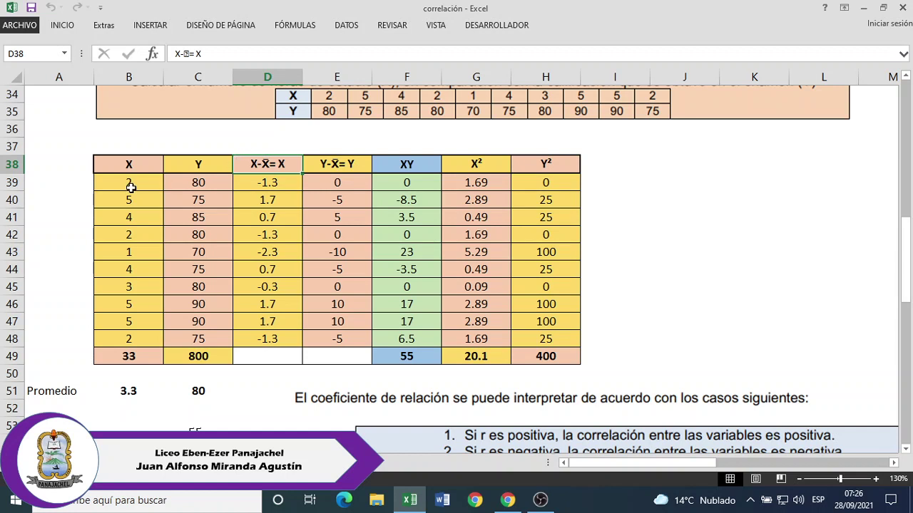
Examine how the X deviations in D39:D48 derive from the X values in column B and their mean in B51
left_click(132, 186)
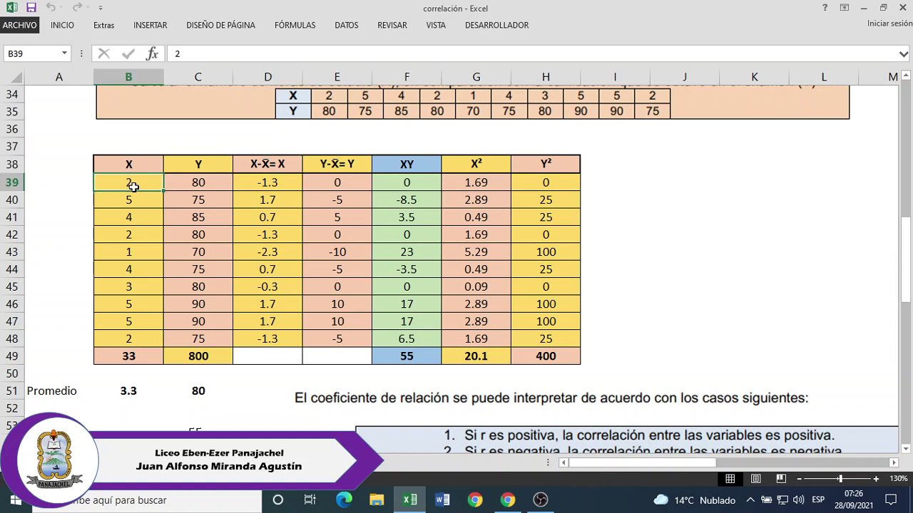
left_click(122, 392)
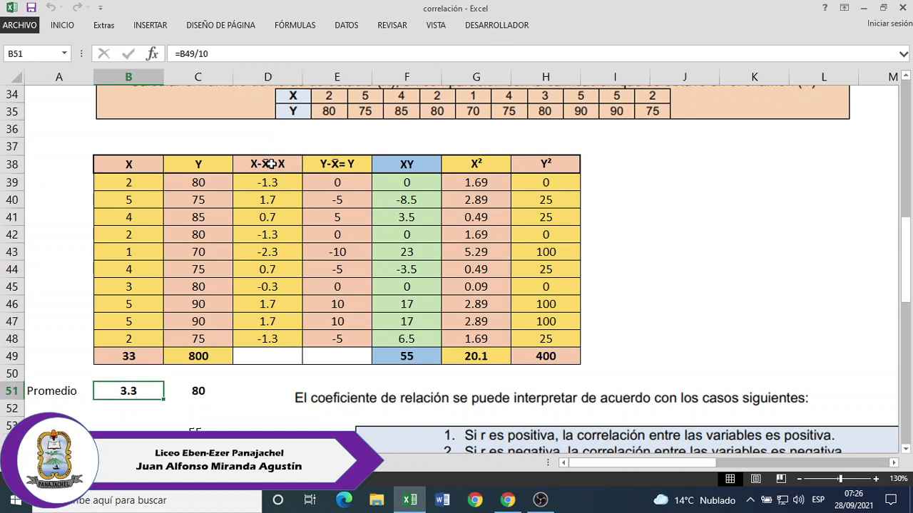
left_click(150, 182)
left_click(132, 393)
left_click(284, 184)
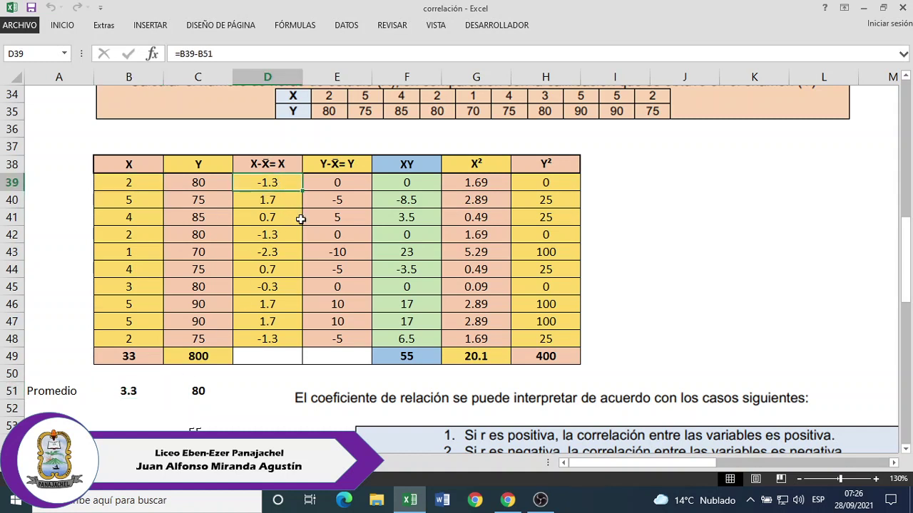
left_click(135, 199)
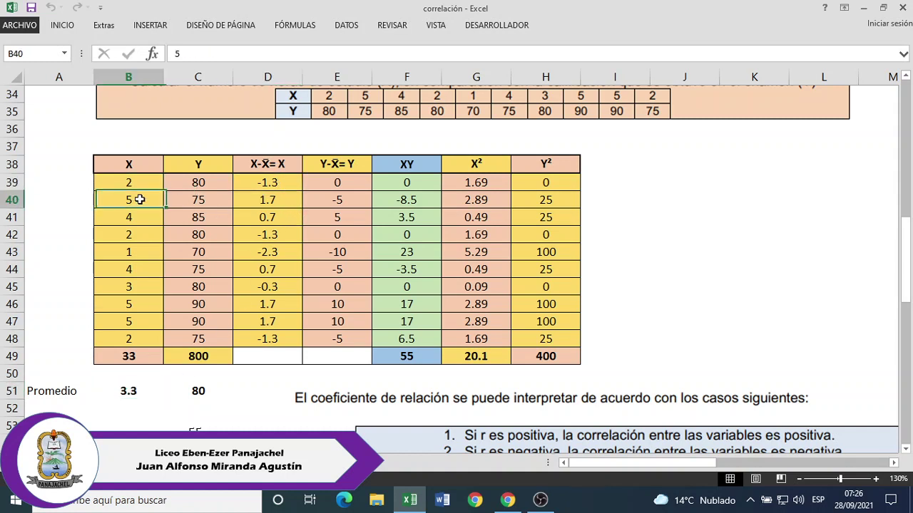
left_click(128, 392)
left_click(282, 200)
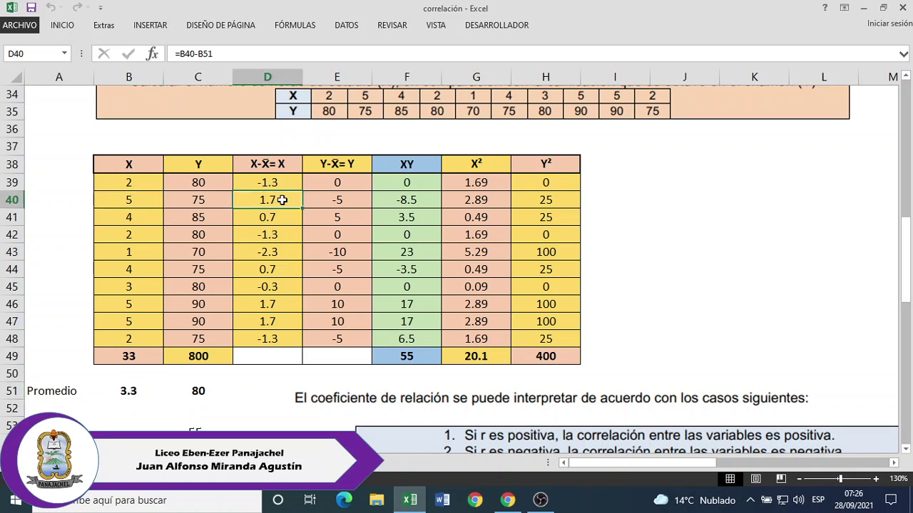
left_click(128, 391)
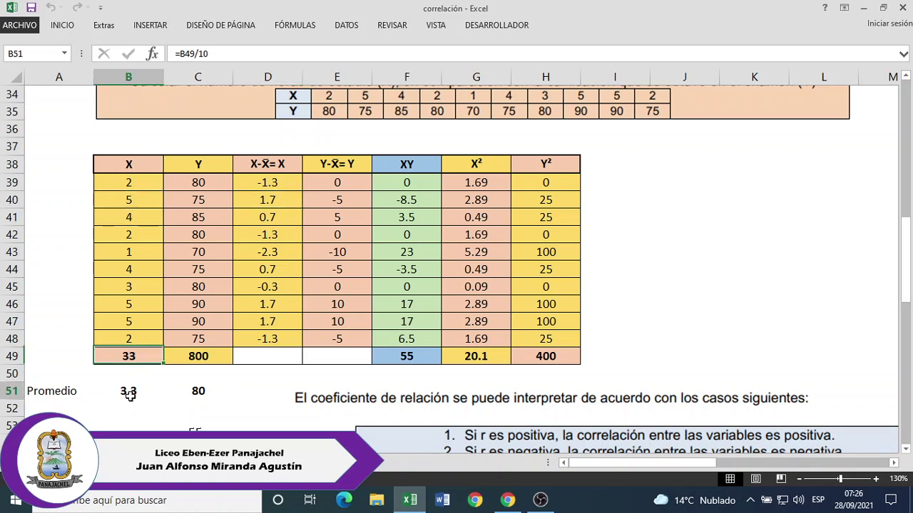
left_click(269, 218)
left_click_drag(282, 183, 273, 342)
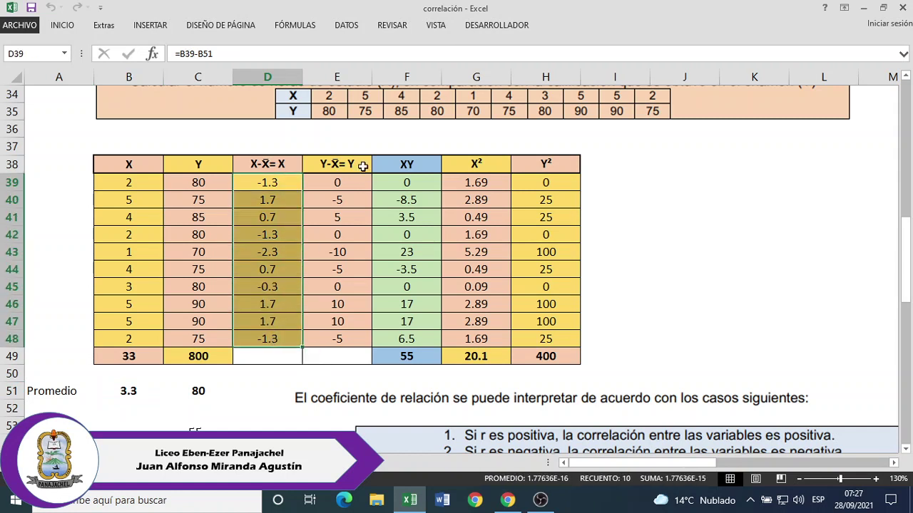
Check the Y deviations in E39:E41 against the Y values in column C and their mean in C51
left_click(358, 167)
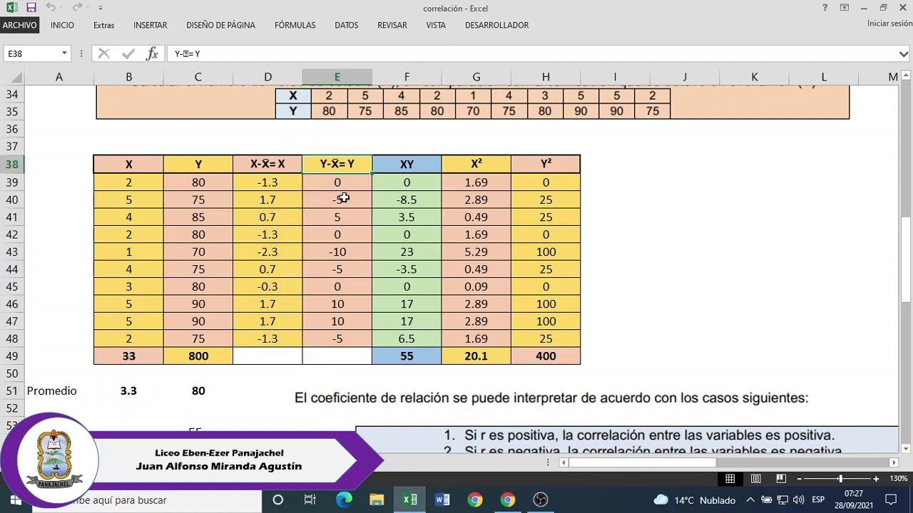
left_click(207, 183)
left_click(200, 391)
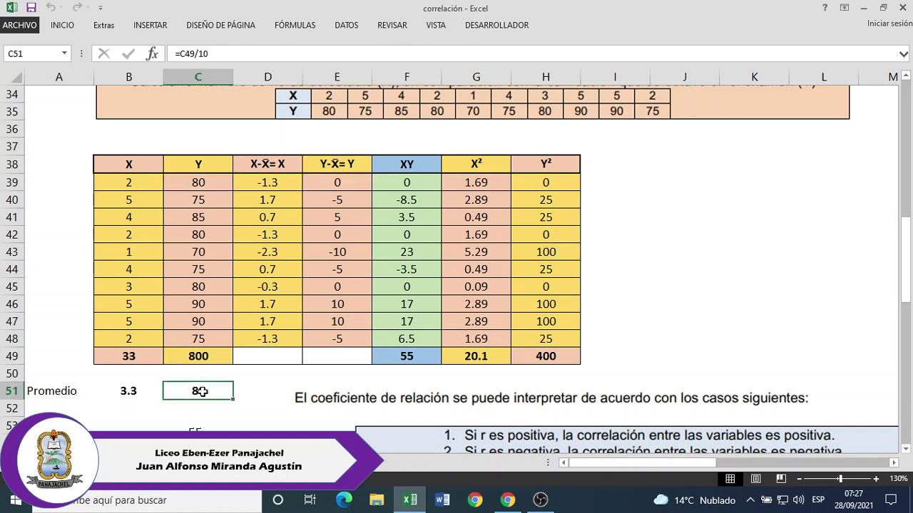
left_click(201, 185)
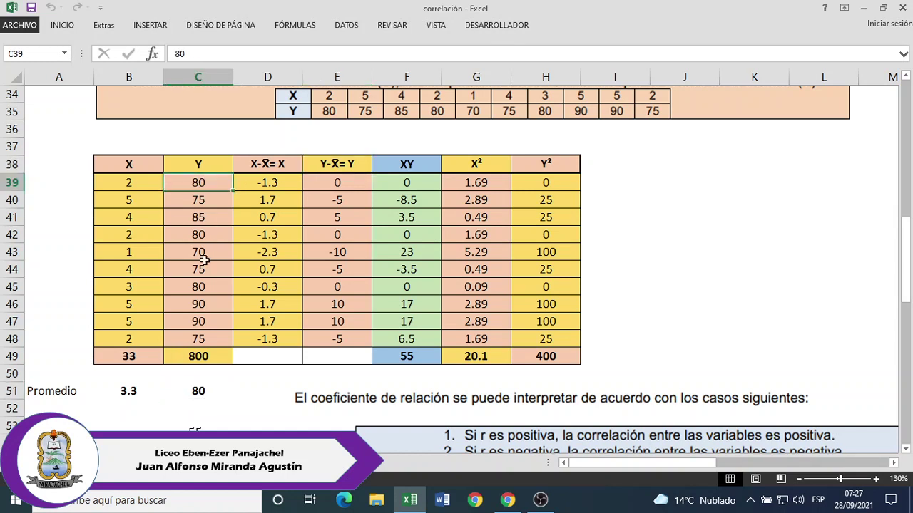
left_click(201, 392)
left_click(331, 185)
left_click(216, 200)
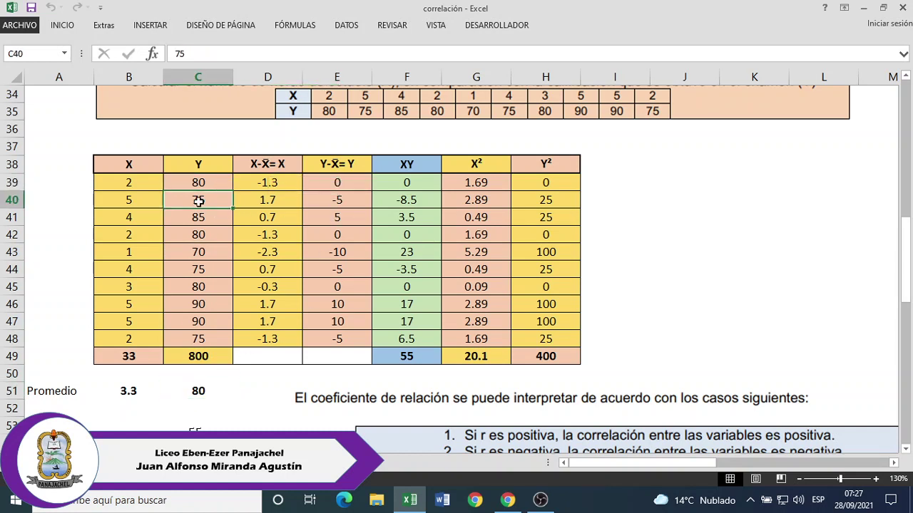
left_click(198, 394)
left_click(334, 197)
left_click(200, 218)
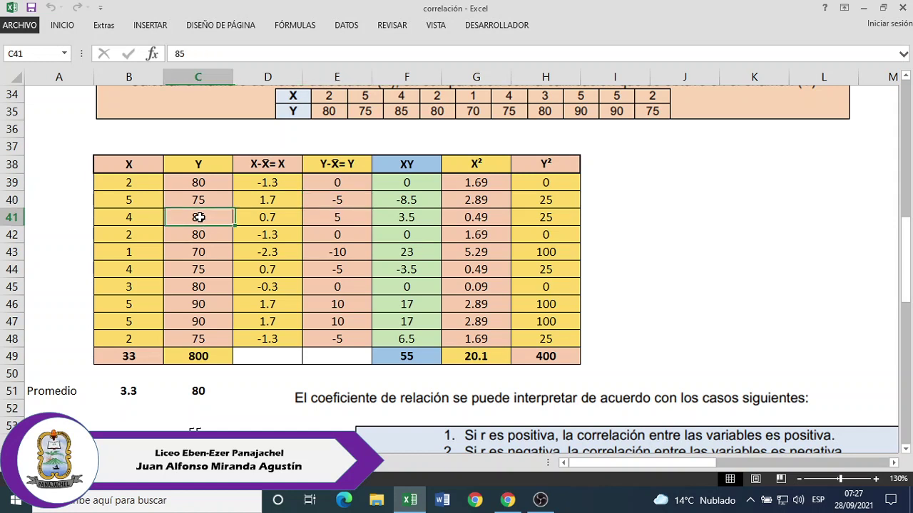
left_click(199, 395)
left_click(349, 214)
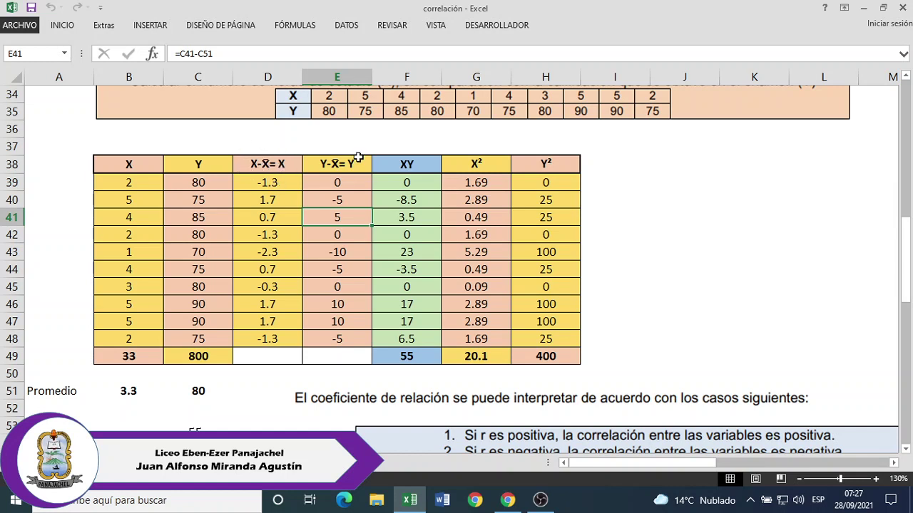
Review the XY products in F39:F41 with their source deviations in columns D and E, and the column sum in F49
left_click(422, 159)
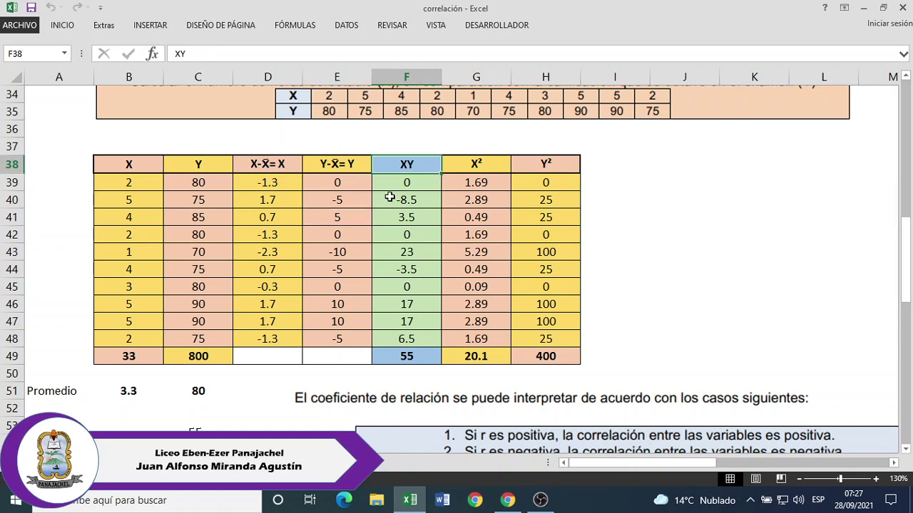
left_click(284, 184)
left_click(340, 184)
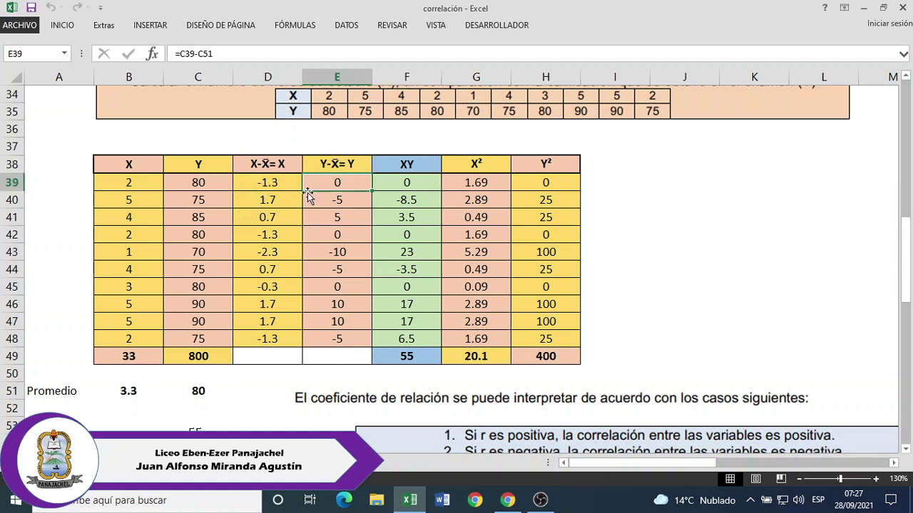
left_click(280, 184)
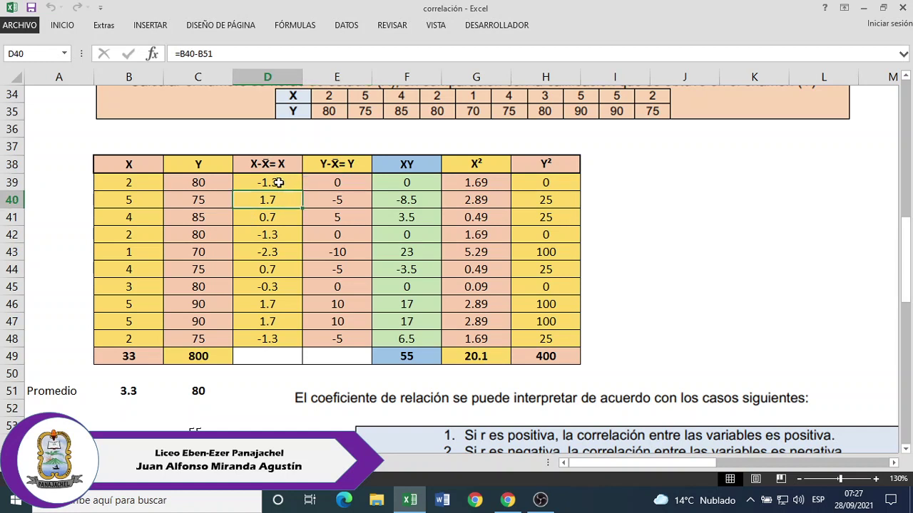
left_click(362, 184)
left_click(405, 182)
left_click(278, 202)
left_click(340, 202)
left_click(421, 200)
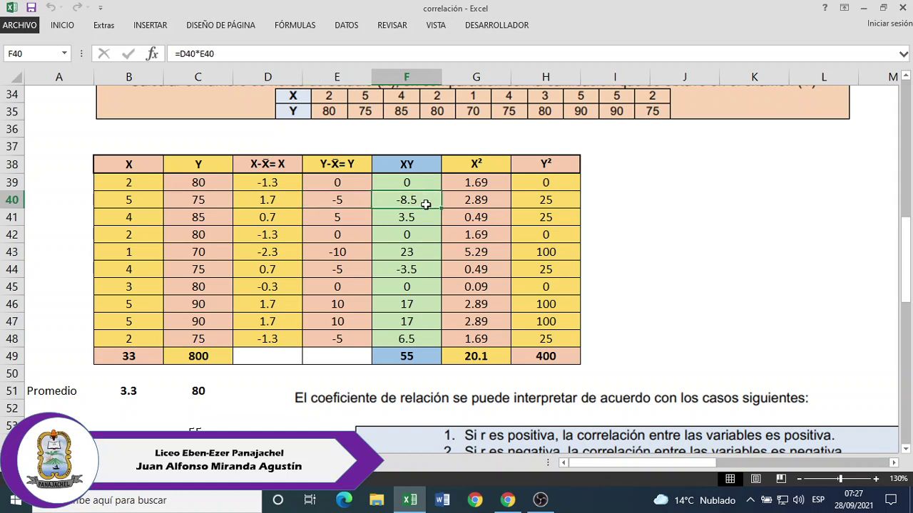
left_click(278, 223)
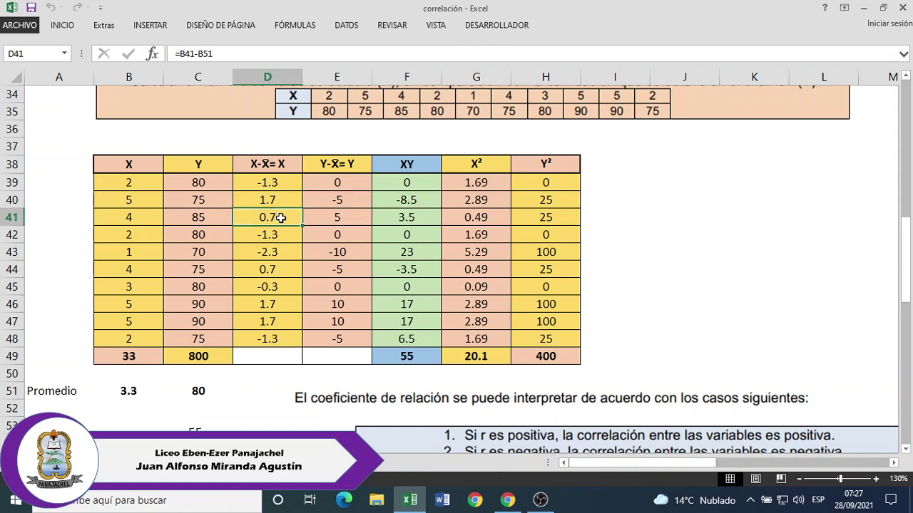
left_click(347, 222)
left_click(410, 218)
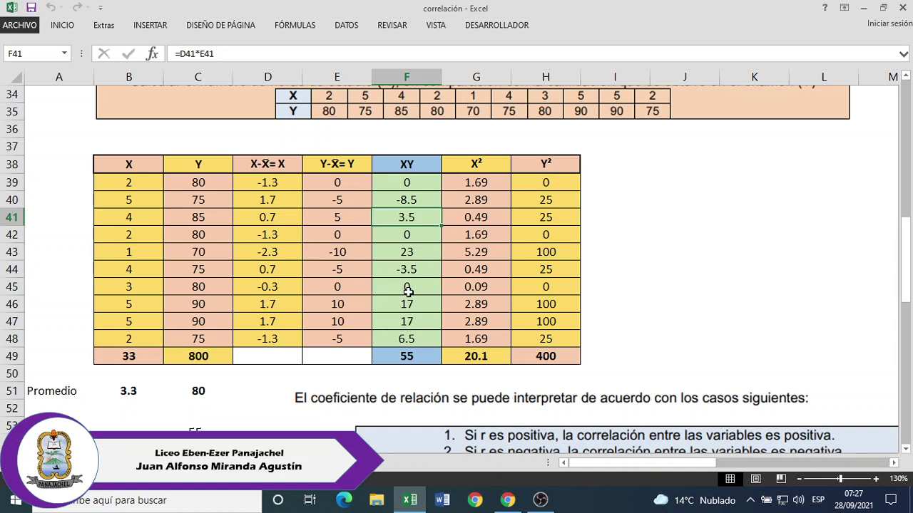
left_click(425, 359)
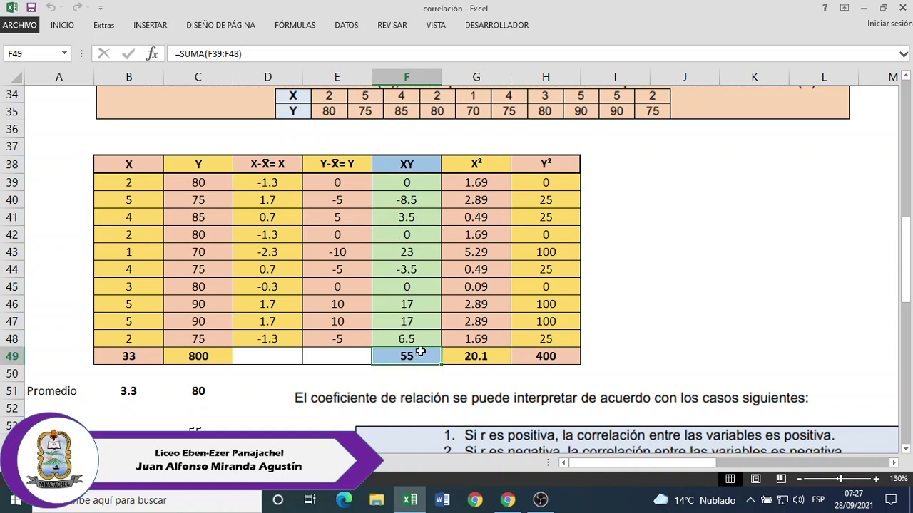
Inspect the X² formulas in G39:G41 alongside the X deviations in column D that they square
left_click(493, 166)
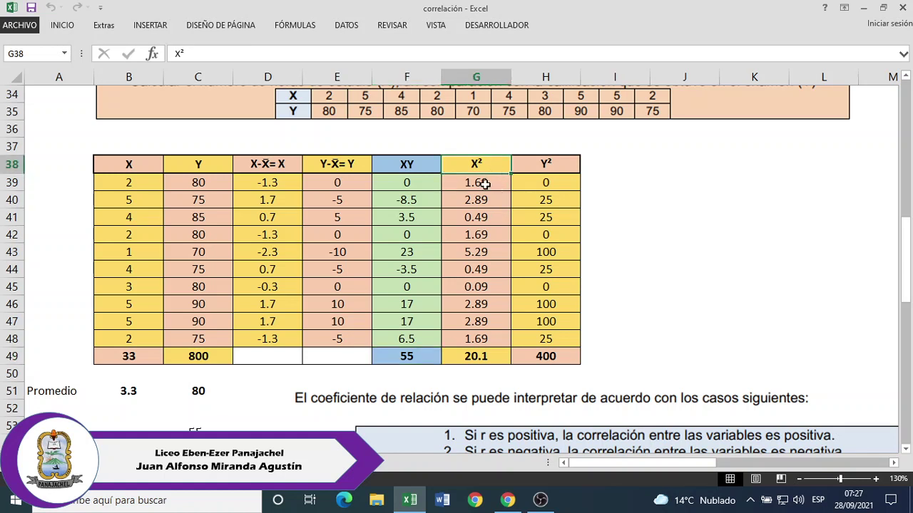
left_click(272, 183)
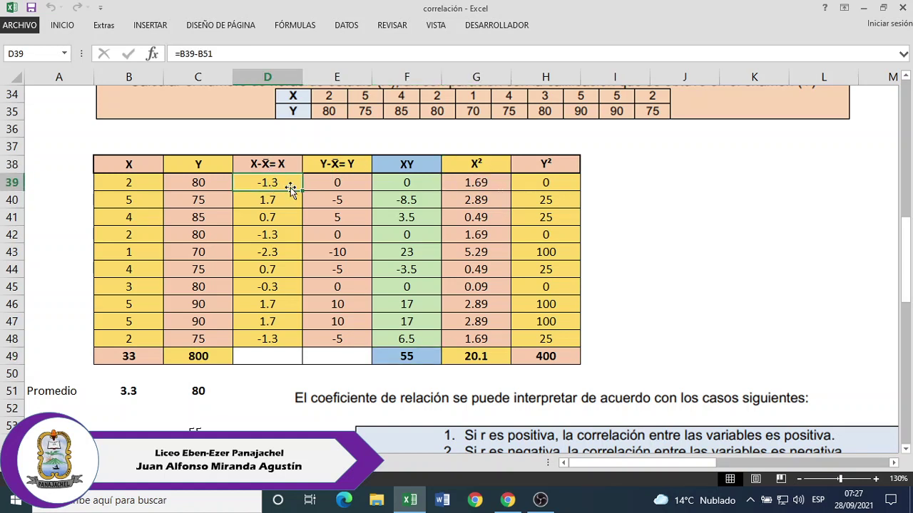
left_click(479, 181)
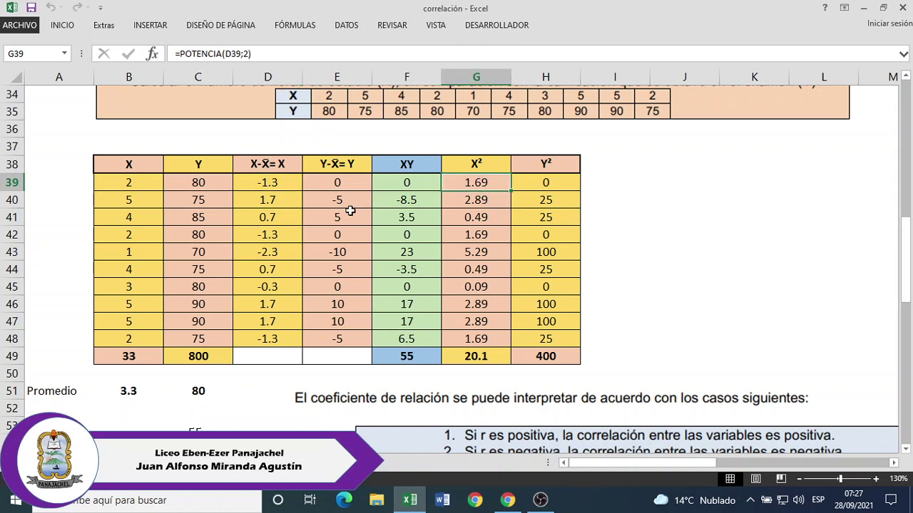
left_click(288, 203)
left_click(488, 200)
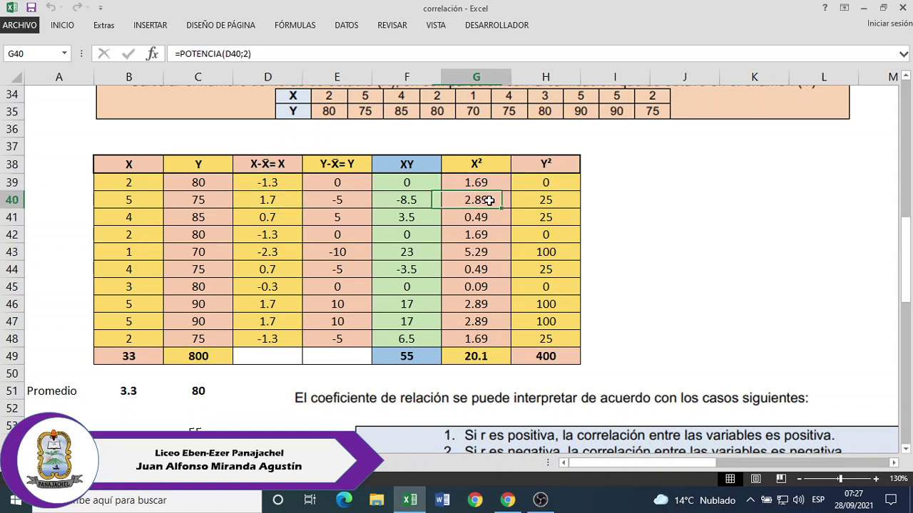
left_click(281, 216)
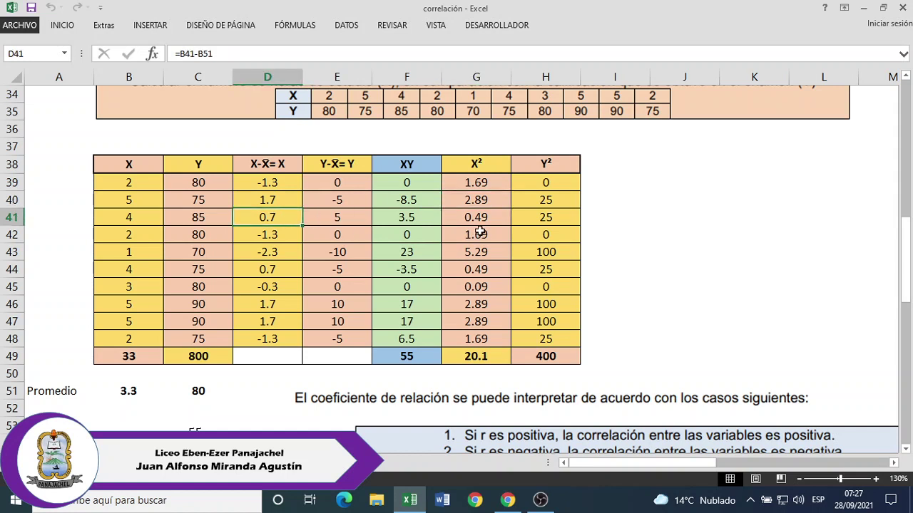
left_click(499, 219)
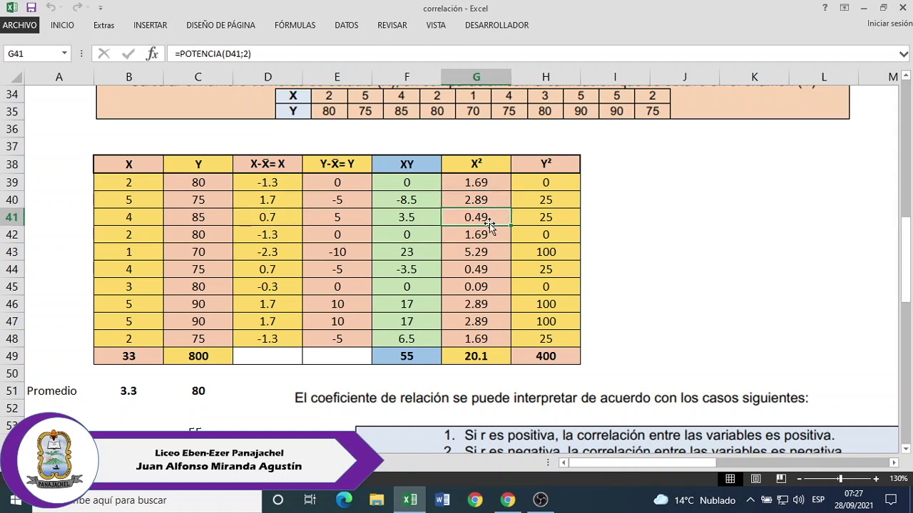
left_click(483, 172)
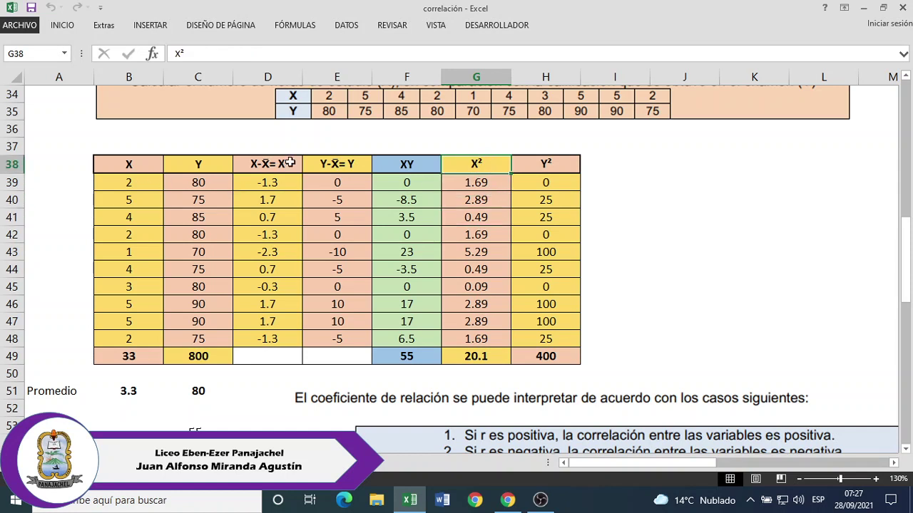
left_click(133, 166)
left_click(282, 164)
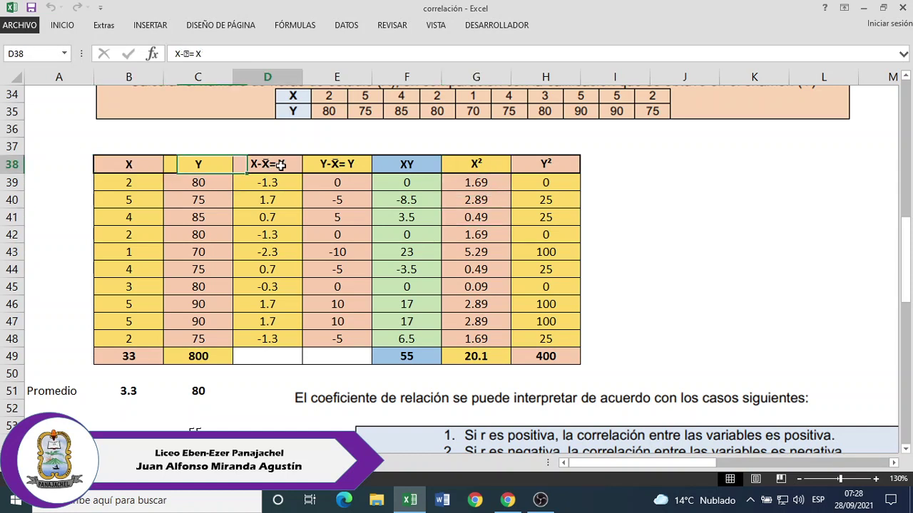
left_click_drag(283, 163, 287, 339)
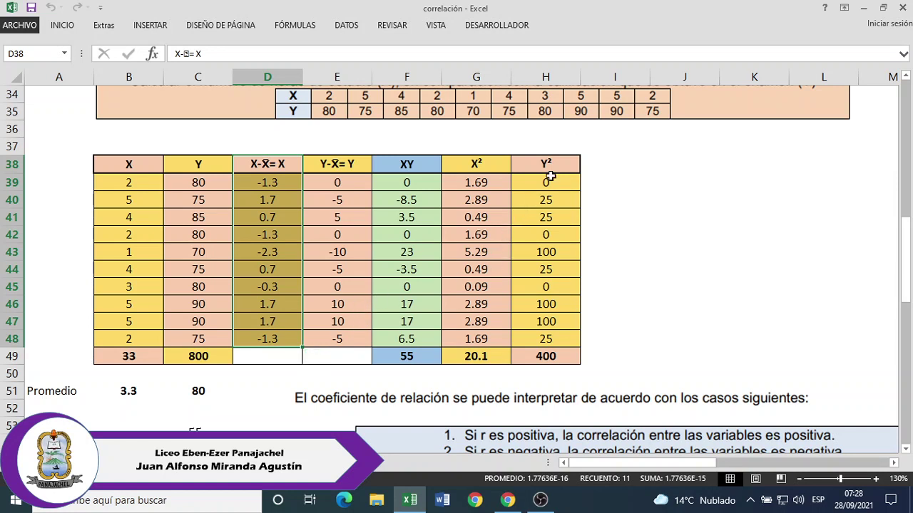
Inspect the Y² formulas in H39:H41 alongside the Y deviations in column E that they square
left_click(548, 183)
left_click(553, 164)
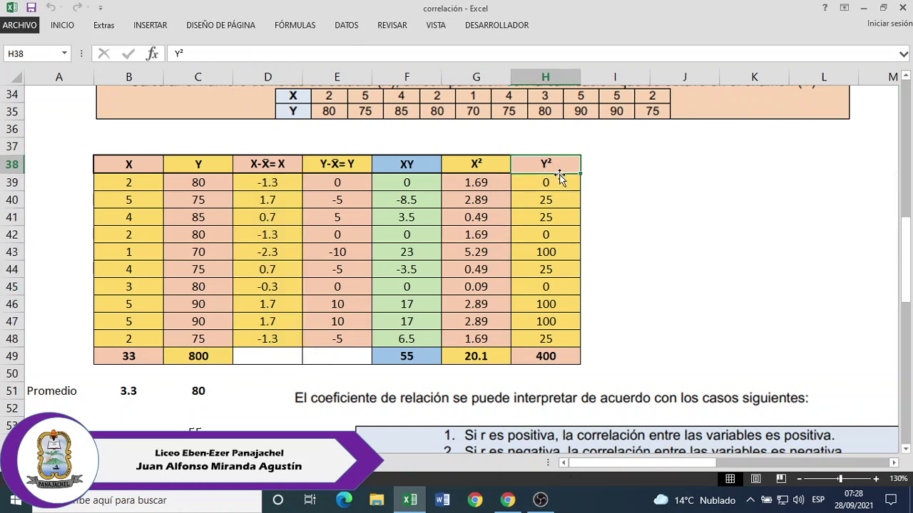
left_click(556, 182)
left_click(554, 200)
left_click(558, 220)
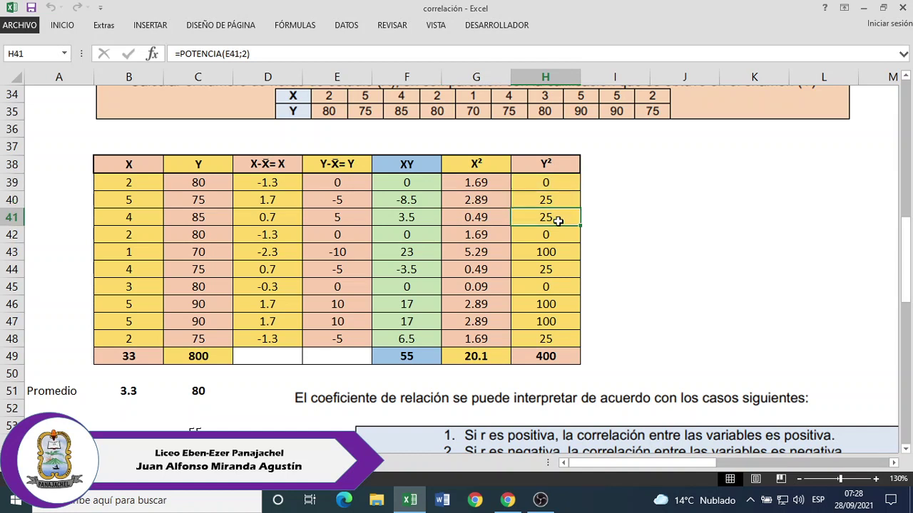
left_click_drag(340, 165, 329, 343)
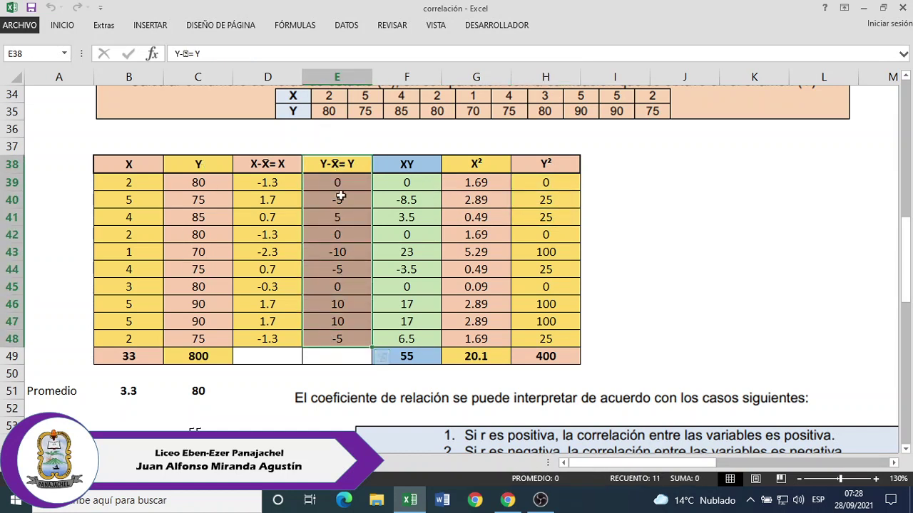
left_click(549, 200)
left_click(348, 179)
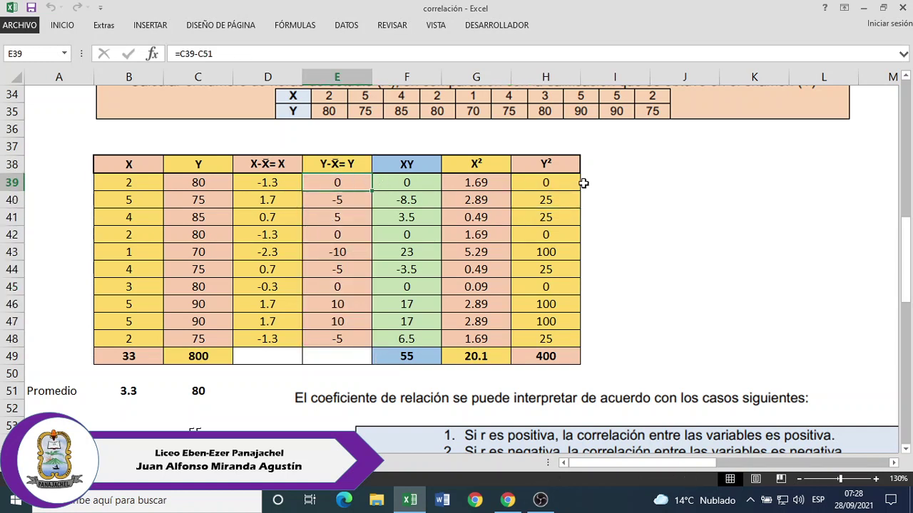
left_click(351, 200)
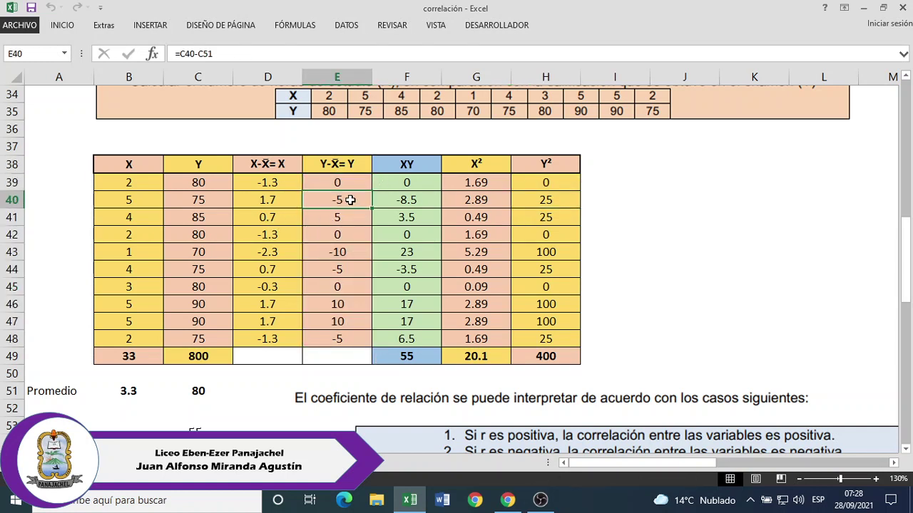
left_click(545, 205)
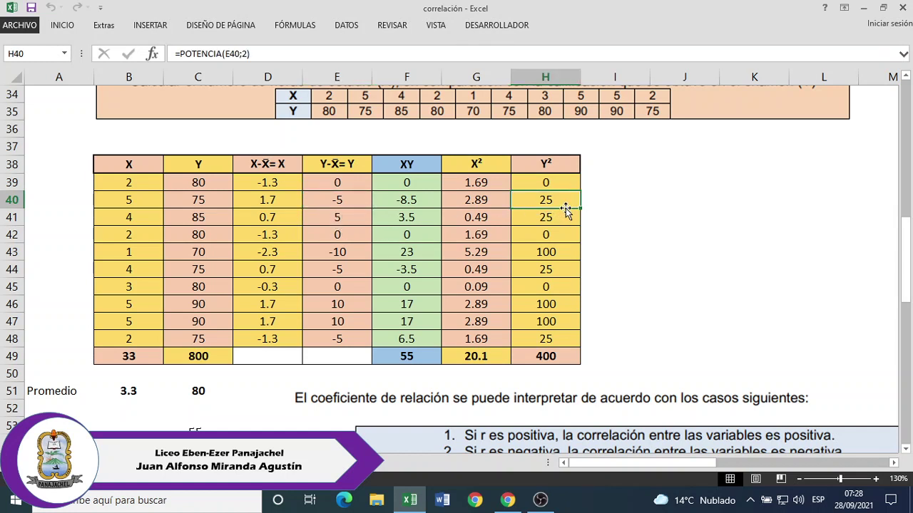
Review the full Y² column in H39:H48 together with its sum in H49
left_click(558, 352)
left_click_drag(568, 183, 591, 375)
left_click(550, 283)
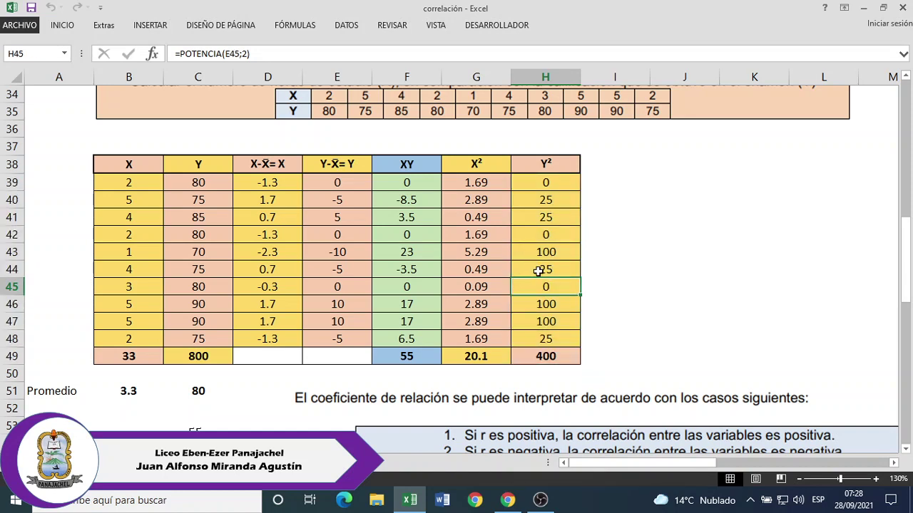
Trace the XY sum in F49 from the numerator of the r formula to the worked equation below the table
scroll(532, 283, "up", 3)
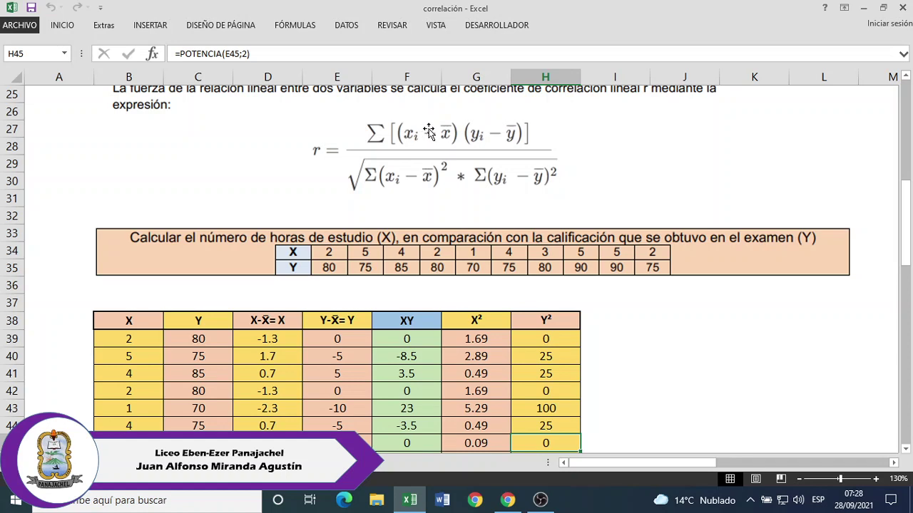
scroll(492, 225, "down", 1)
scroll(492, 224, "down", 1)
left_click(409, 217)
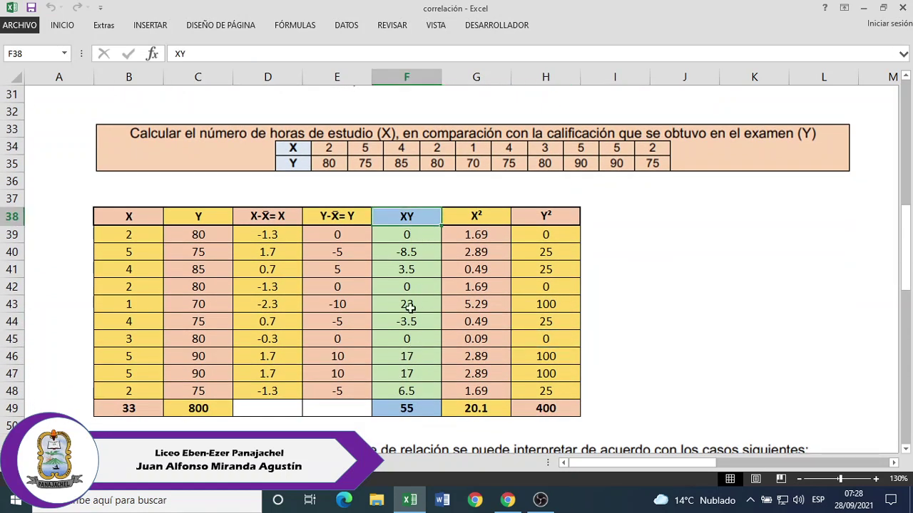
left_click(427, 408)
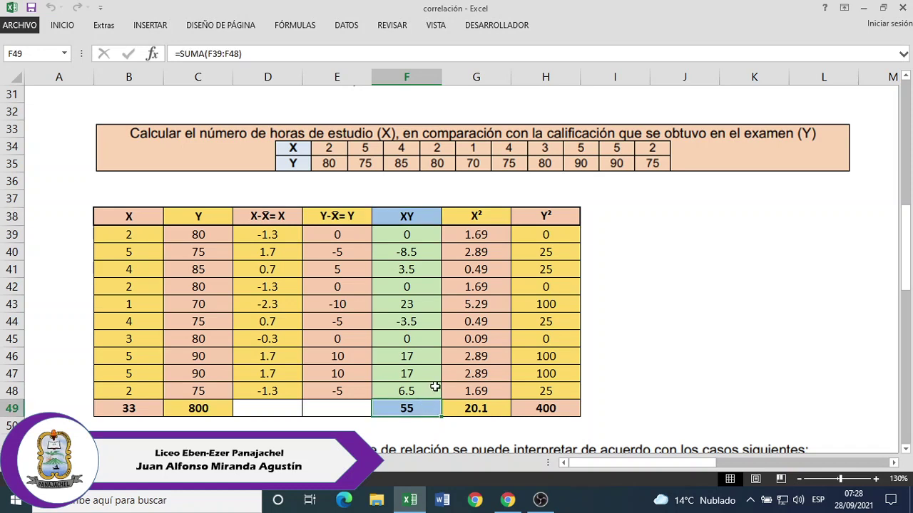
scroll(435, 387, "down", 3)
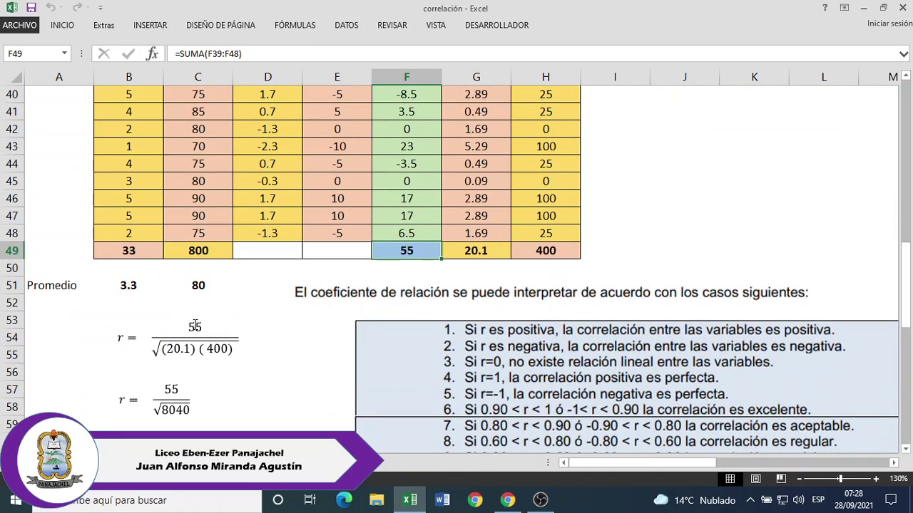
Match the X² sum in G49 to its term under the root in the r formula and in the worked equation
scroll(359, 265, "up", 5)
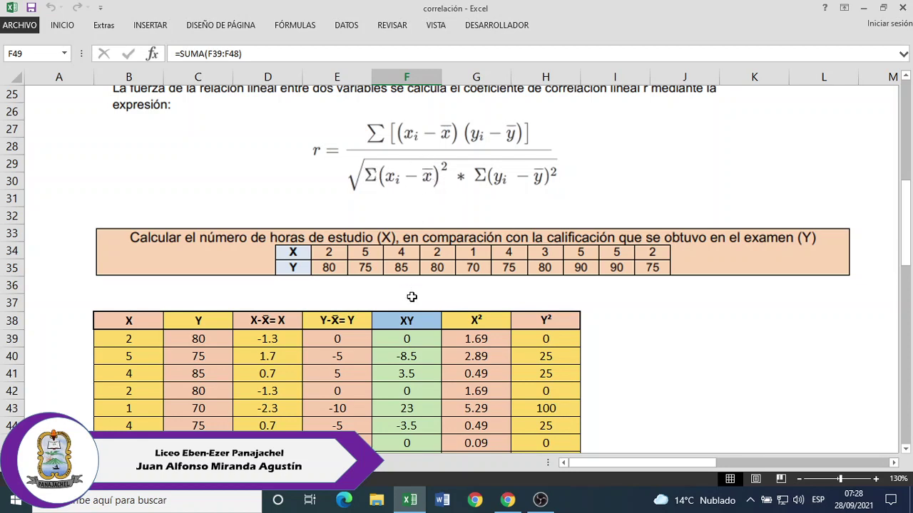
scroll(412, 296, "down", 2)
left_click(477, 409)
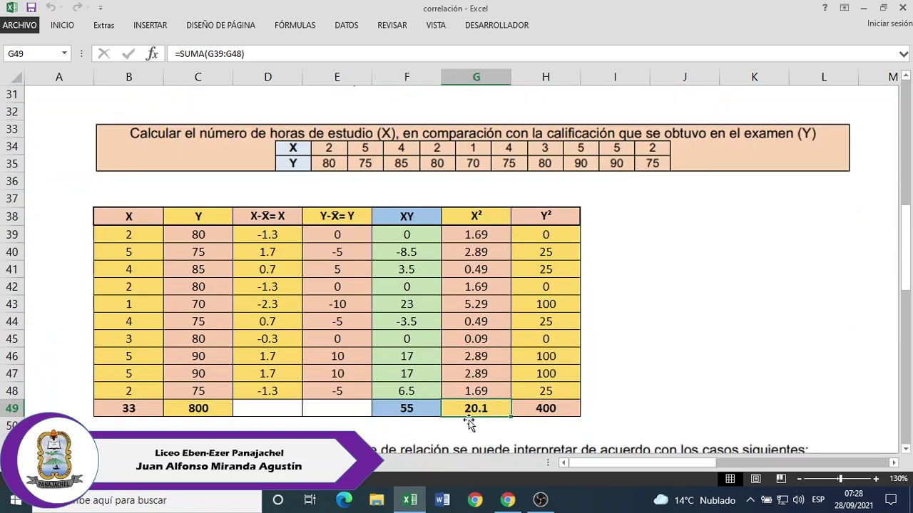
scroll(470, 402, "down", 4)
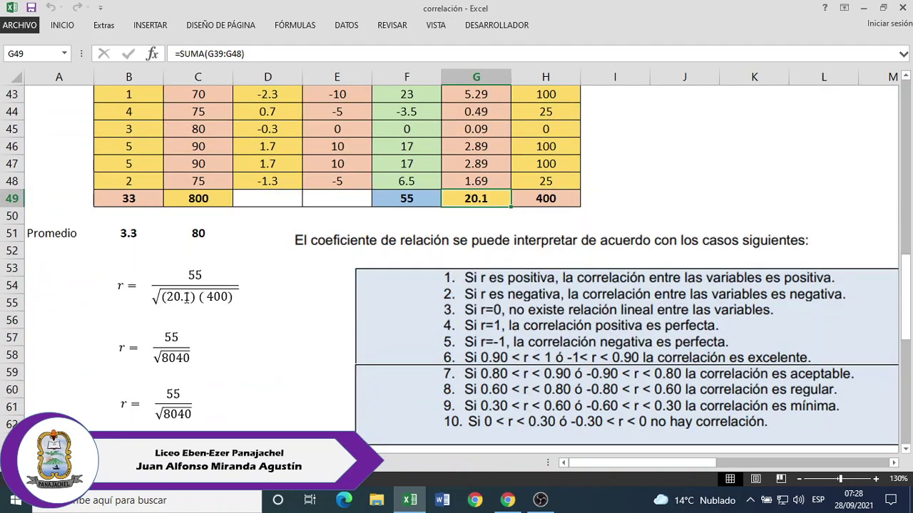
Match the Y² sum in H49 to the second denominator term of the r formula and of the worked equation
scroll(483, 209, "up", 8)
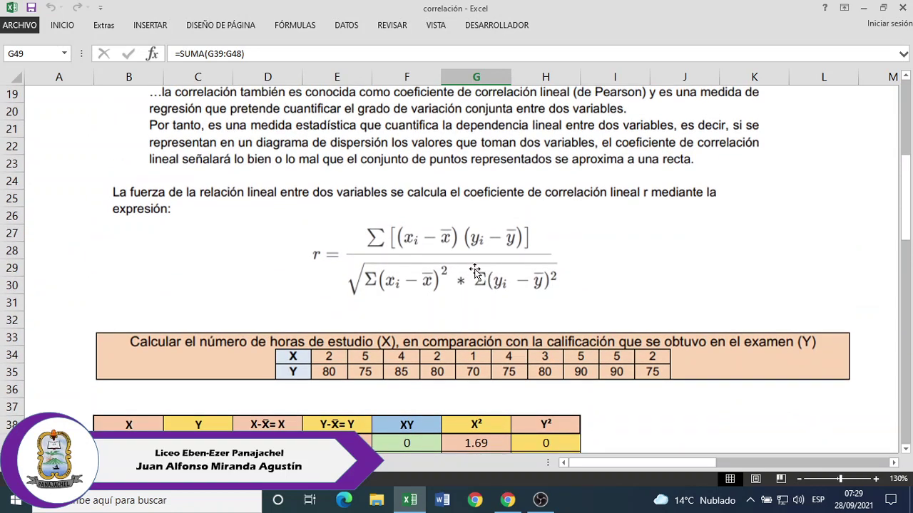
scroll(545, 274, "down", 4)
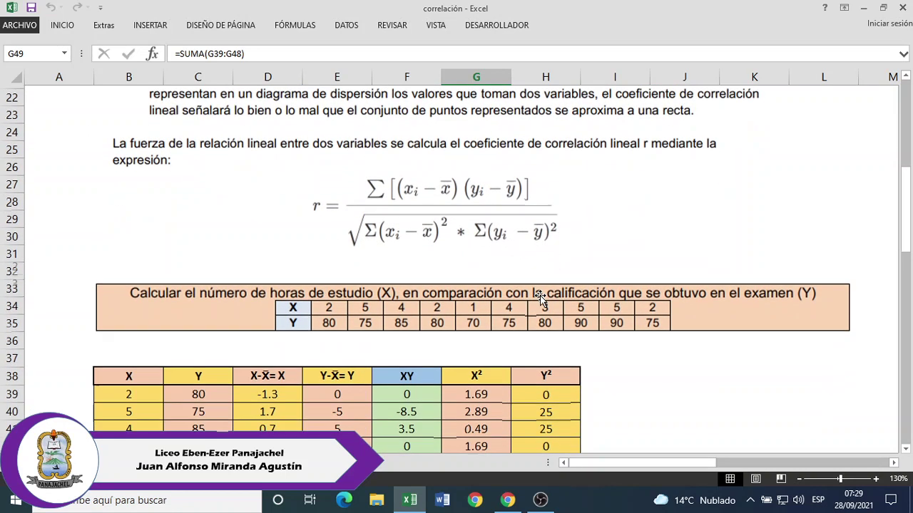
left_click(552, 409)
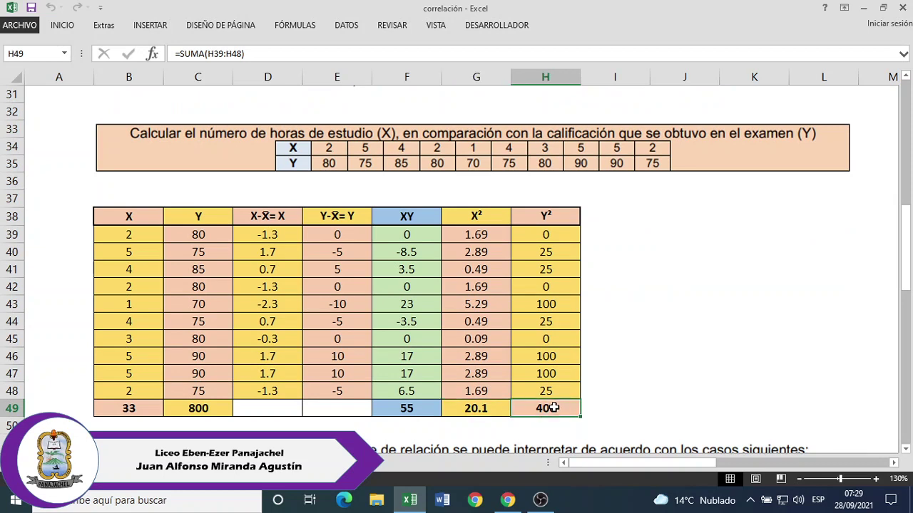
scroll(553, 379, "down", 4)
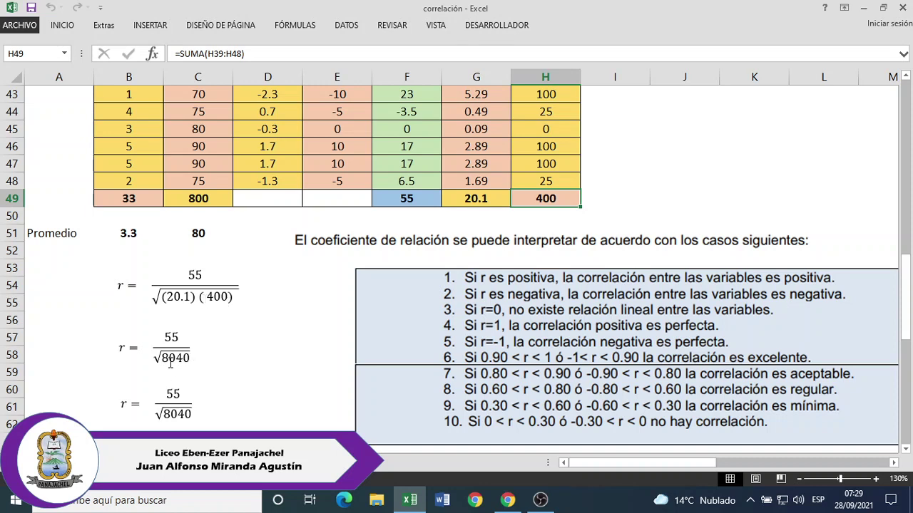
Follow the worked calculation down to the final r value and compare it with the listed interpretation cases
scroll(171, 362, "down", 1)
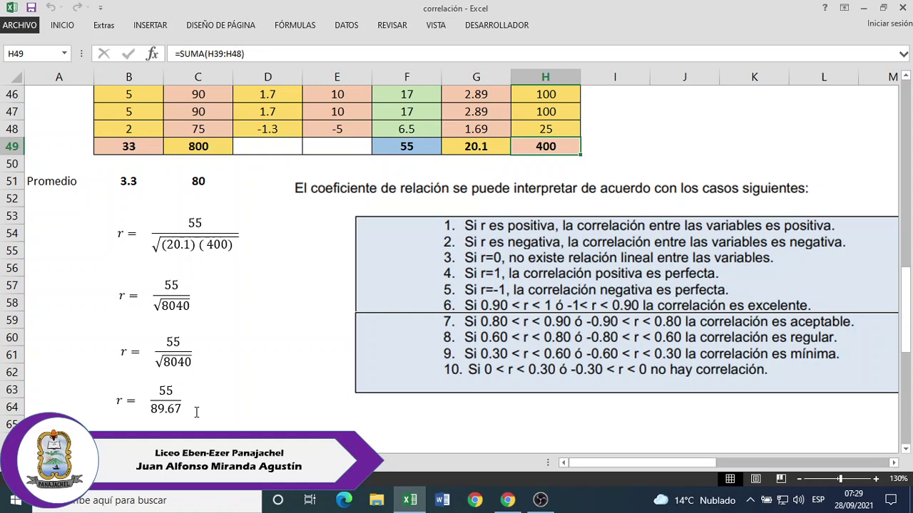
scroll(196, 412, "down", 1)
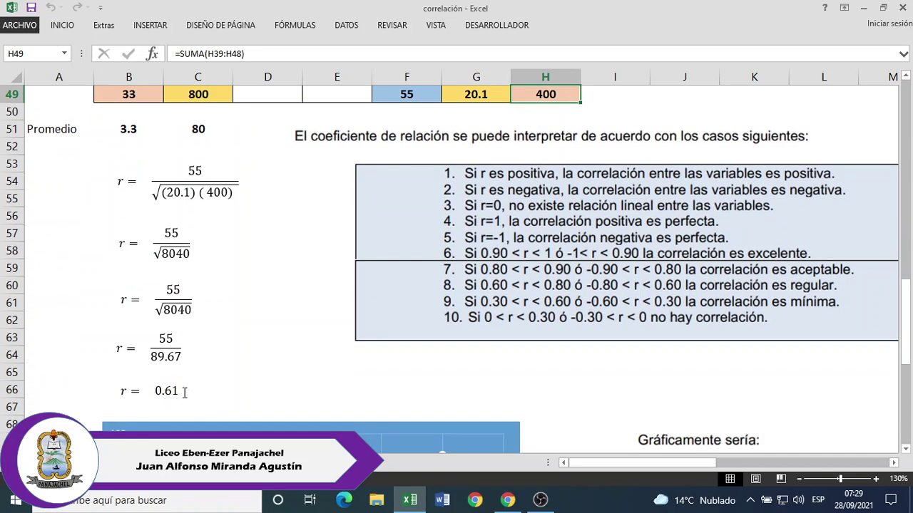
left_click(184, 392)
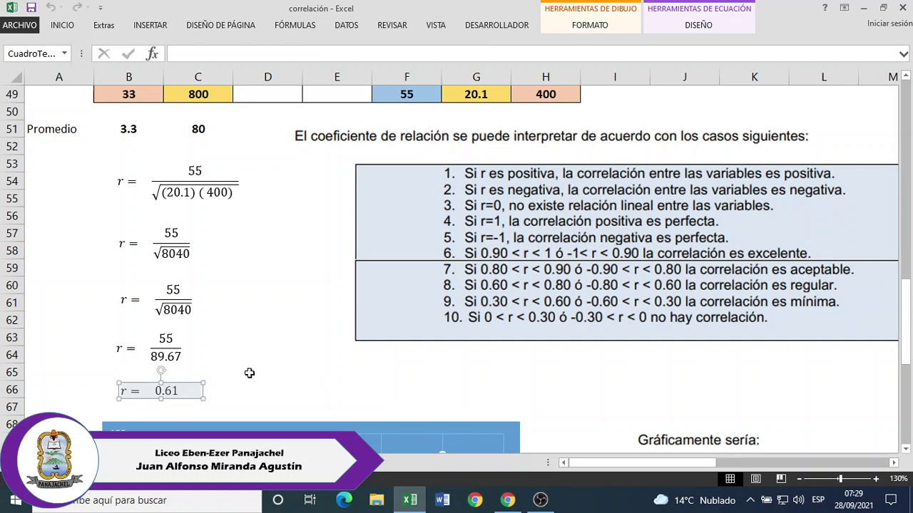
left_click(218, 390)
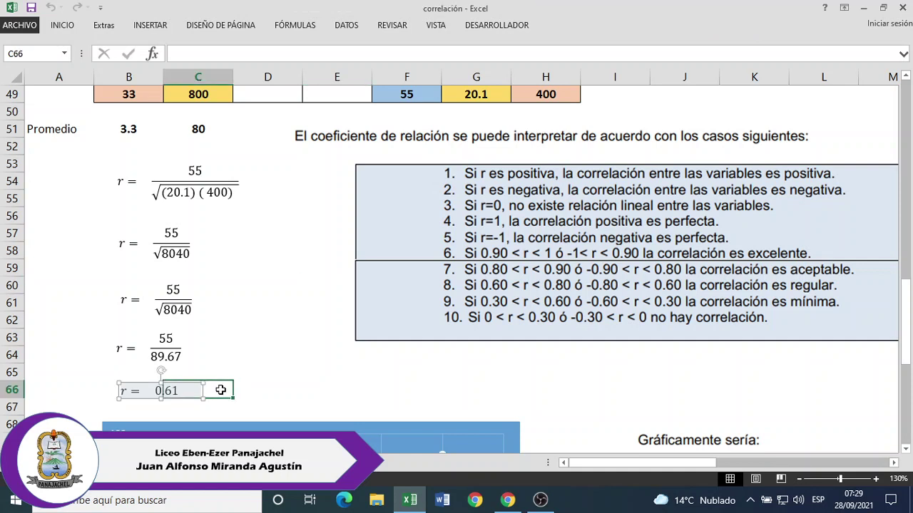
left_click(271, 405)
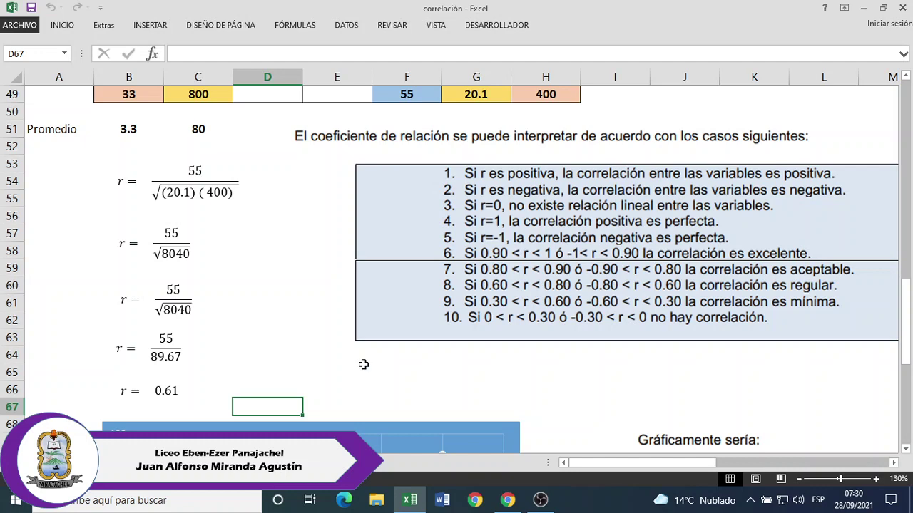
Insert a markers-only scatter chart from the X and Y values in B39:C48
scroll(364, 364, "up", 5)
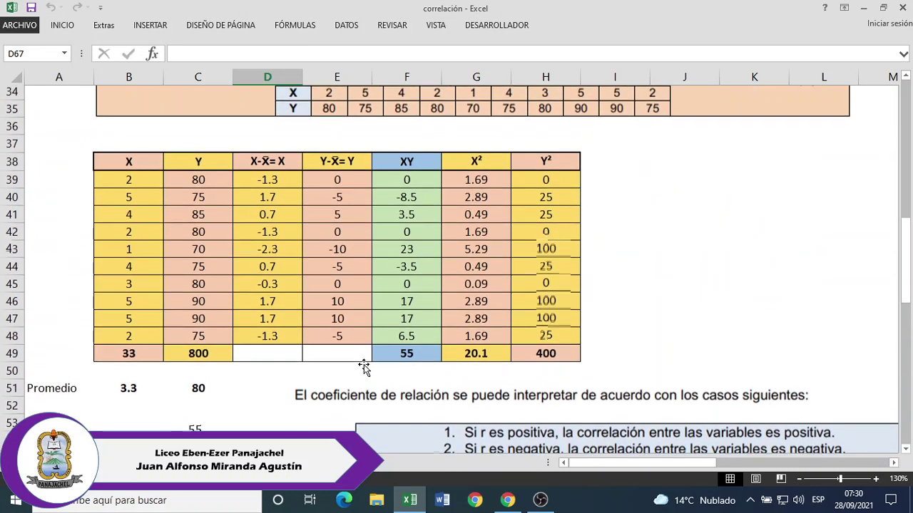
left_click_drag(129, 182, 185, 339)
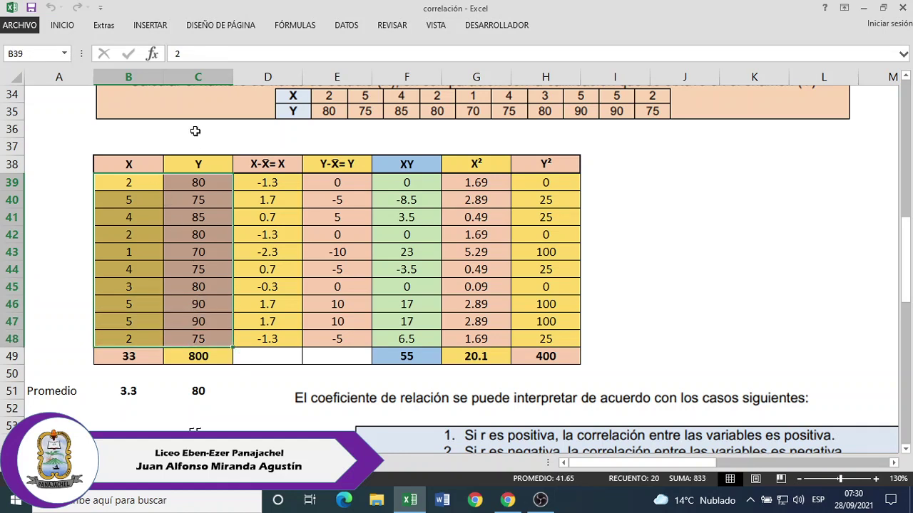
left_click(151, 27)
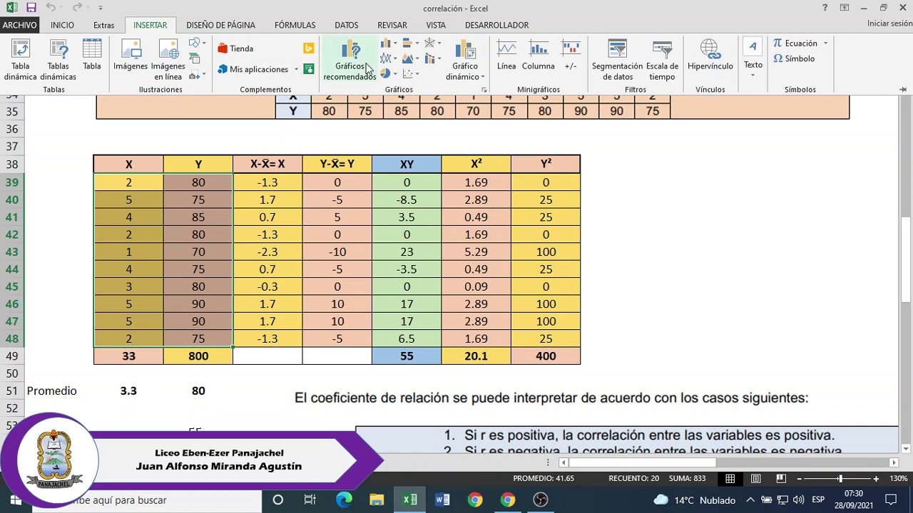
left_click(413, 74)
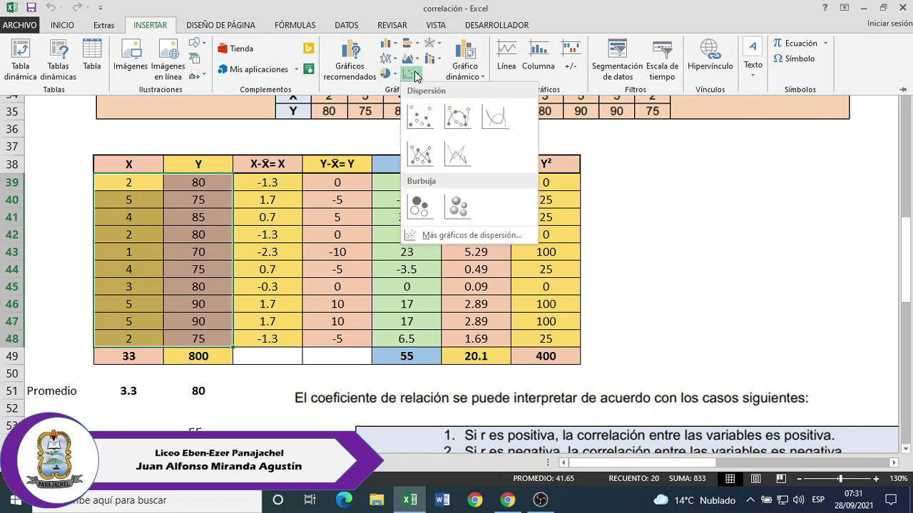
left_click(420, 116)
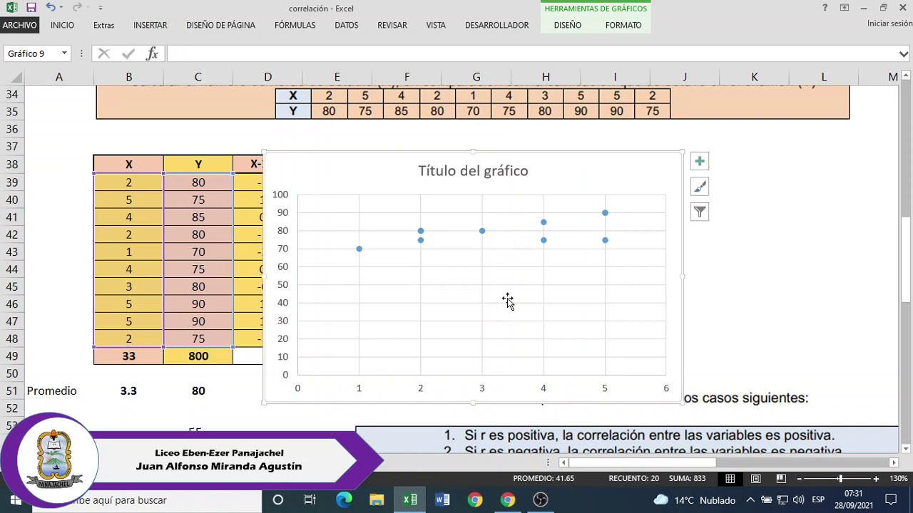
Try the blue-background design style on the scatter chart, and replace it with the dark-background style
left_click(623, 26)
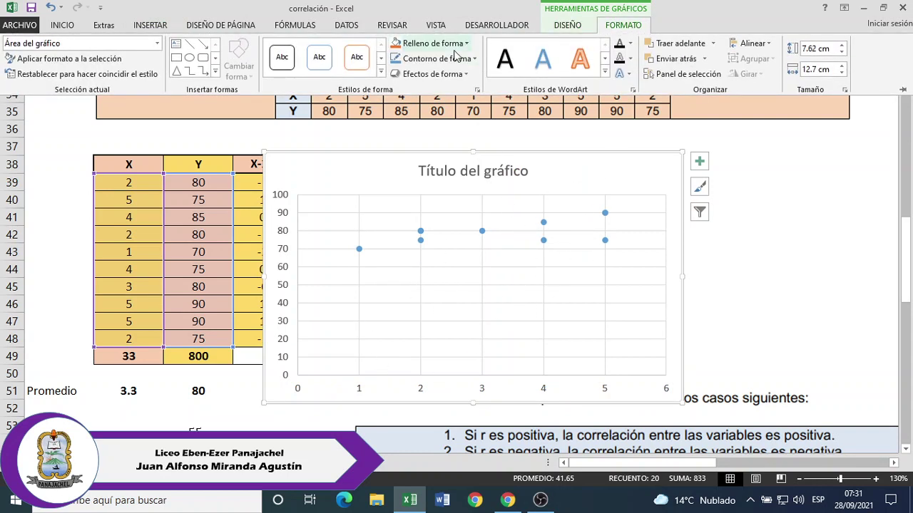
left_click(575, 27)
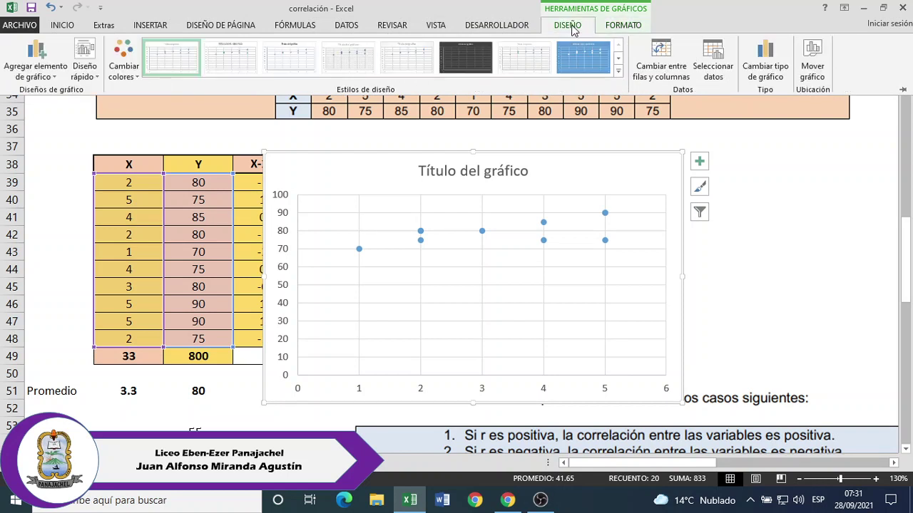
left_click(579, 58)
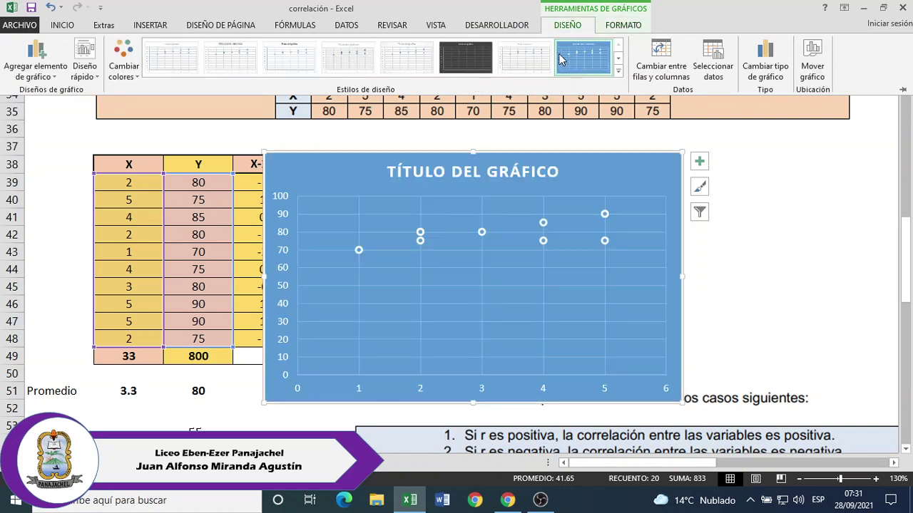
left_click(487, 61)
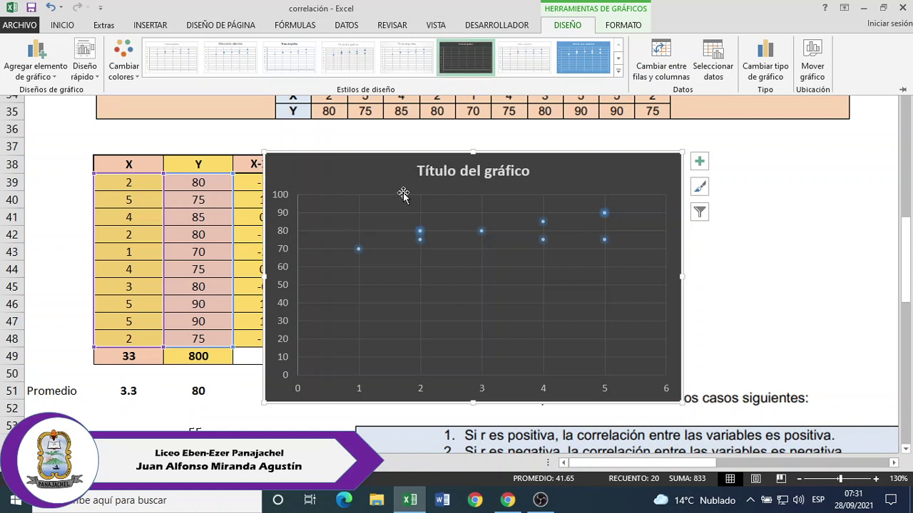